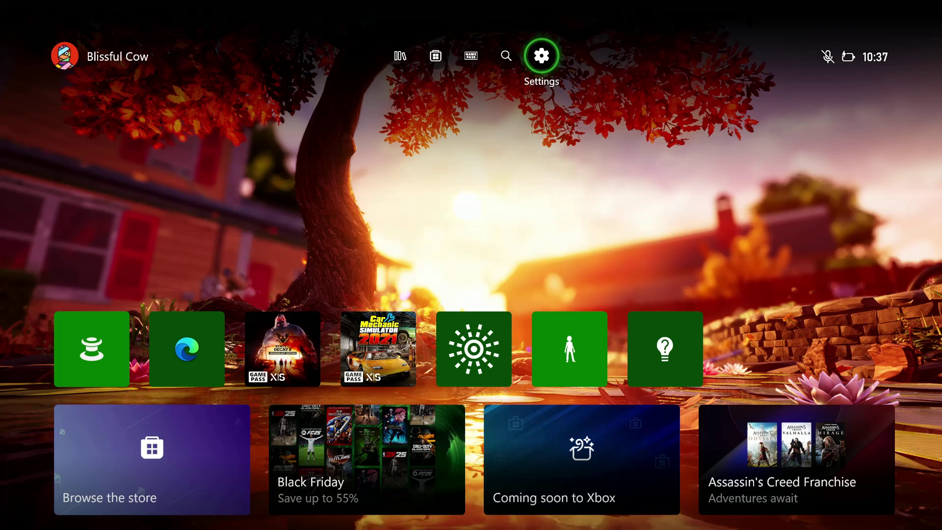
Go from the dashboard to the General > Personalization settings
{"action": "key", "text": "Left"}
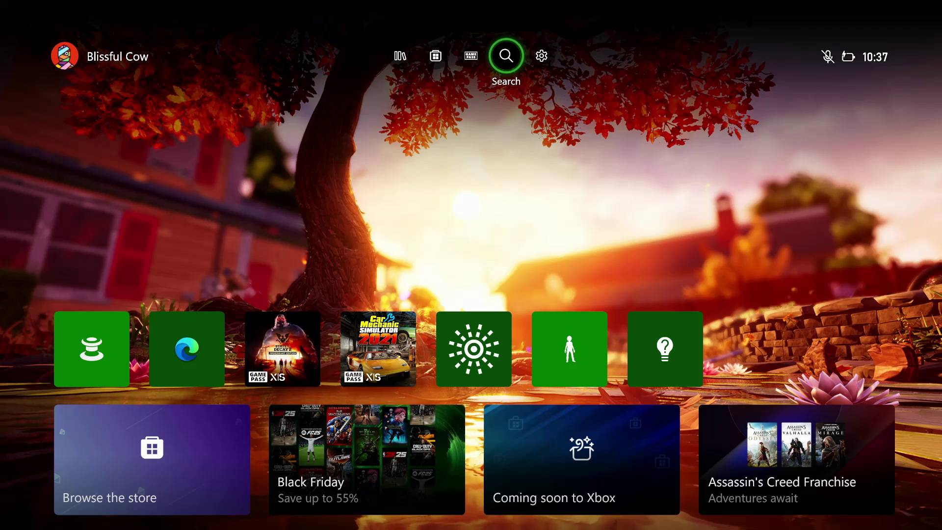
{"action": "key", "text": "Left"}
{"action": "key", "text": "Right"}
{"action": "key", "text": "Right"}
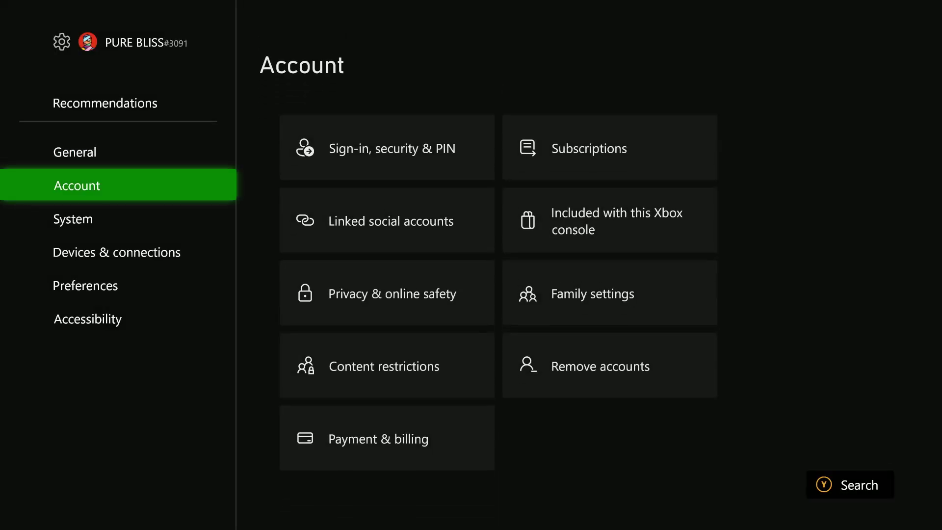
{"action": "key", "text": "Up"}
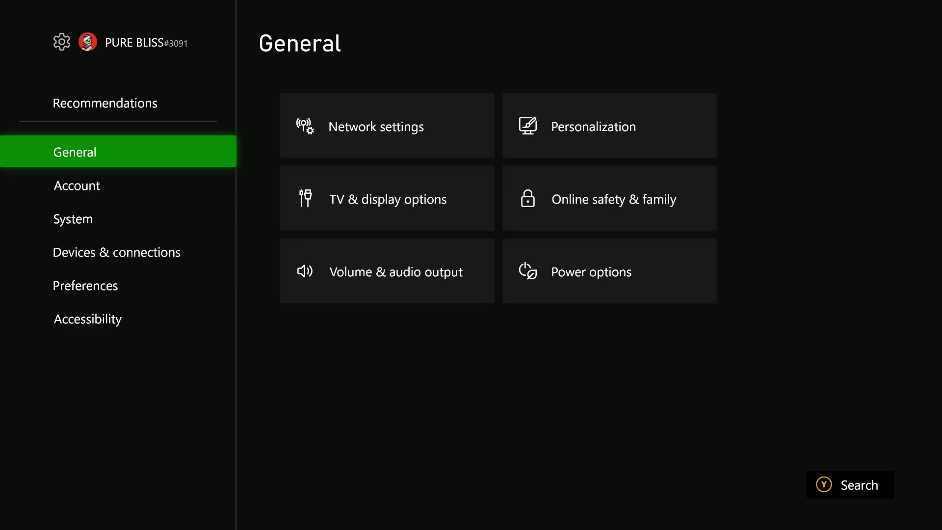
{"action": "key", "text": "Right"}
{"action": "key", "text": "Right"}
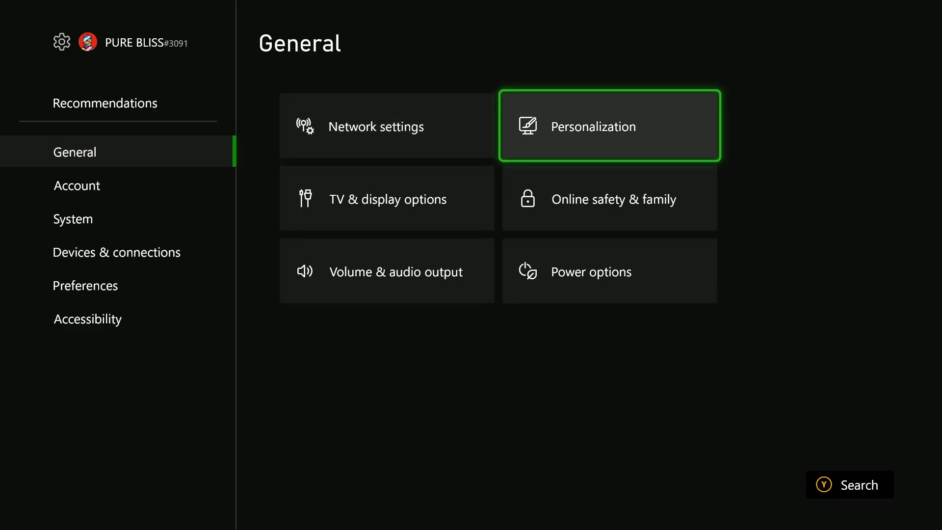
{"action": "key", "text": "Return"}
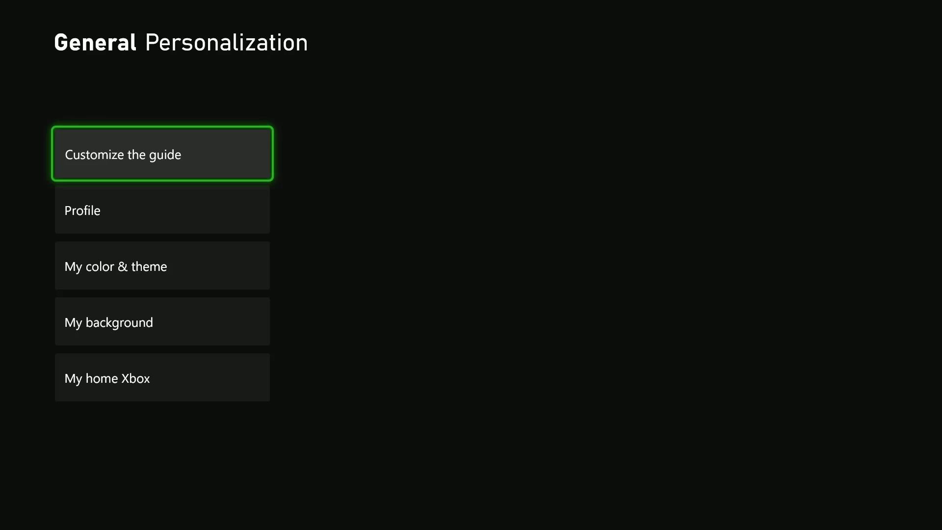
Open the My color & theme page, which shows the Dark theme and Xbox green accent
{"action": "key", "text": "Down"}
{"action": "key", "text": "Up"}
{"action": "key", "text": "Down"}
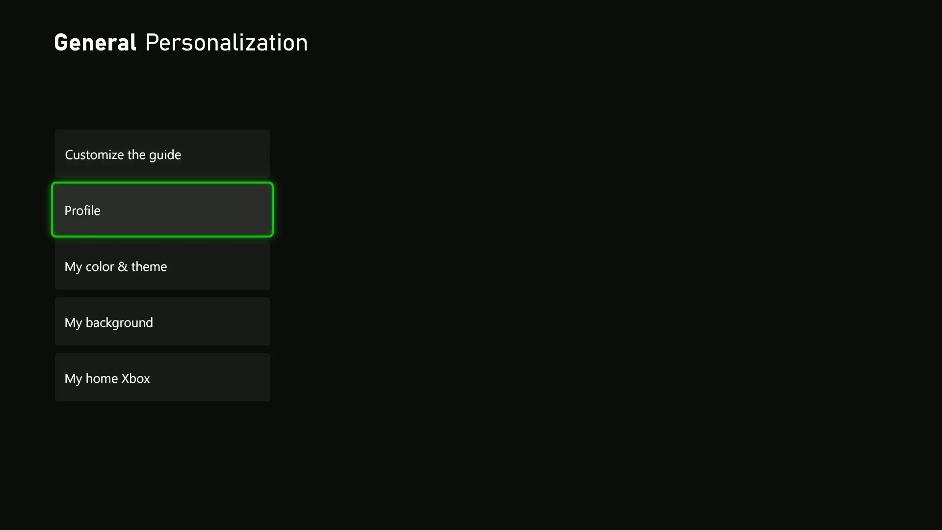
{"action": "key", "text": "Down"}
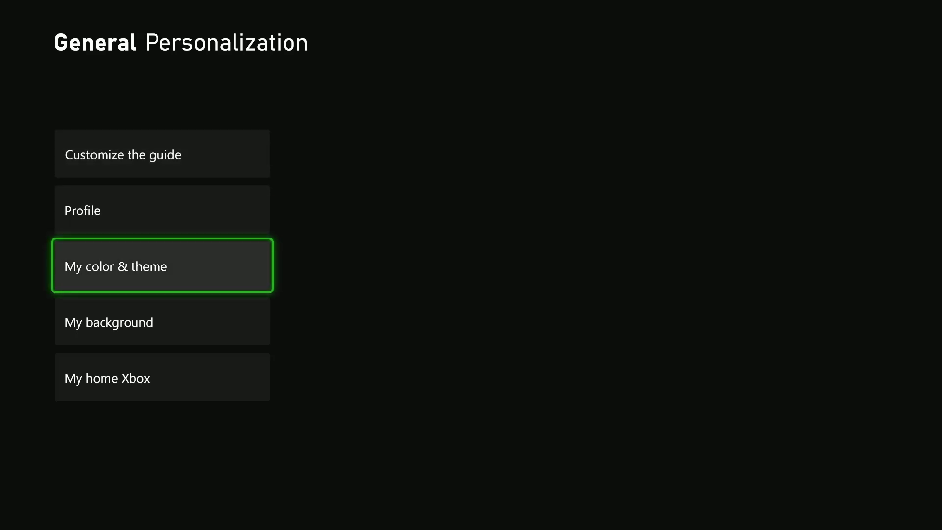
{"action": "key", "text": "Return"}
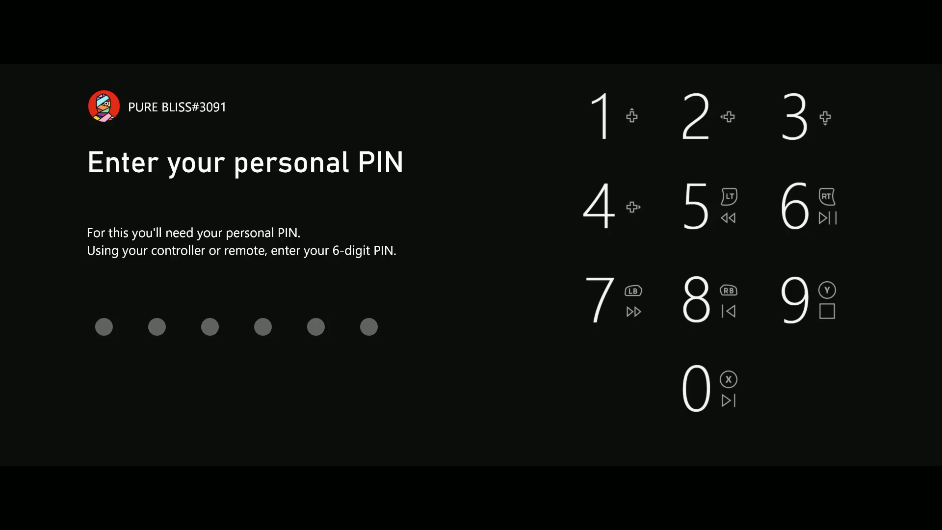
{"action": "type", "text": "1"}
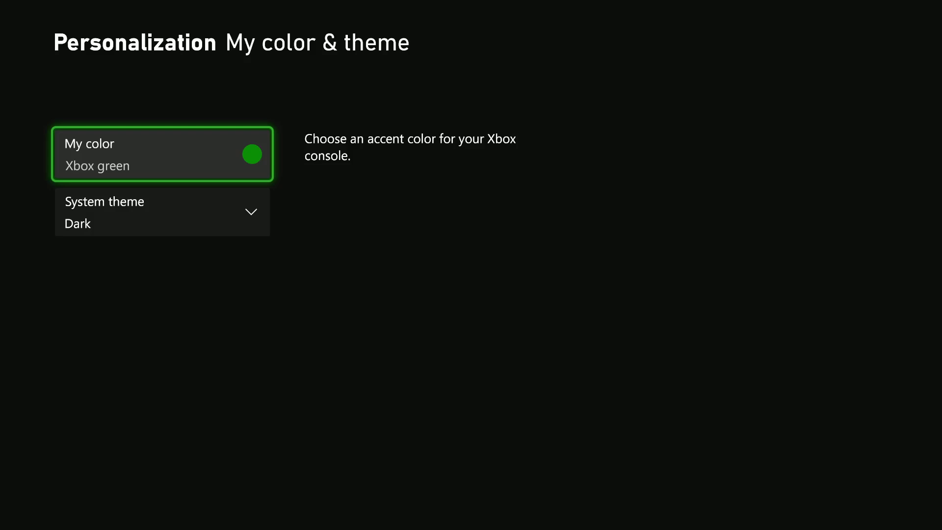
Change the system theme from Dark to Light
{"action": "key", "text": "Down"}
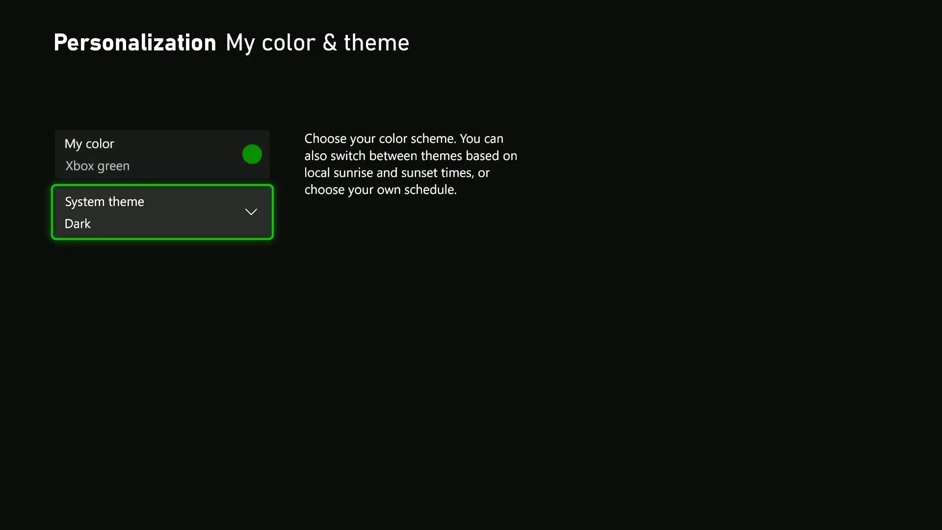
{"action": "key", "text": "Return"}
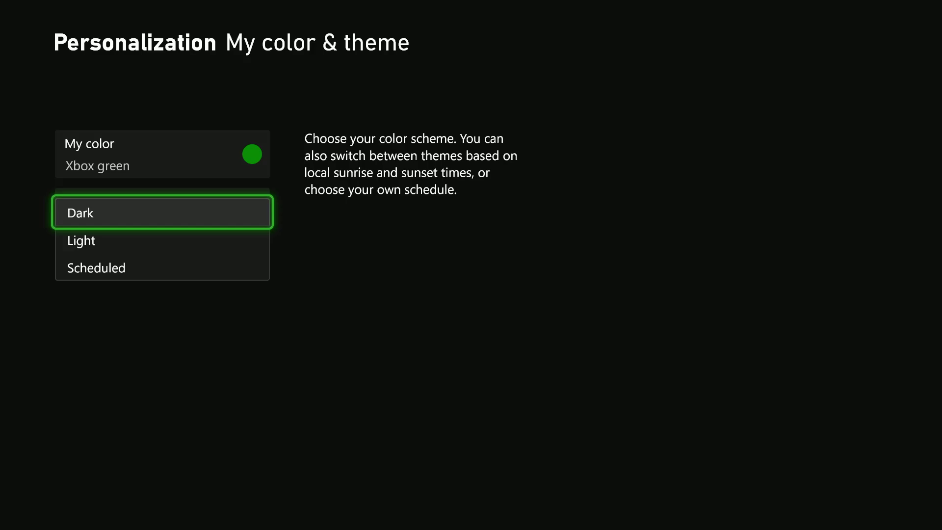
{"action": "key", "text": "Down"}
{"action": "key", "text": "Return"}
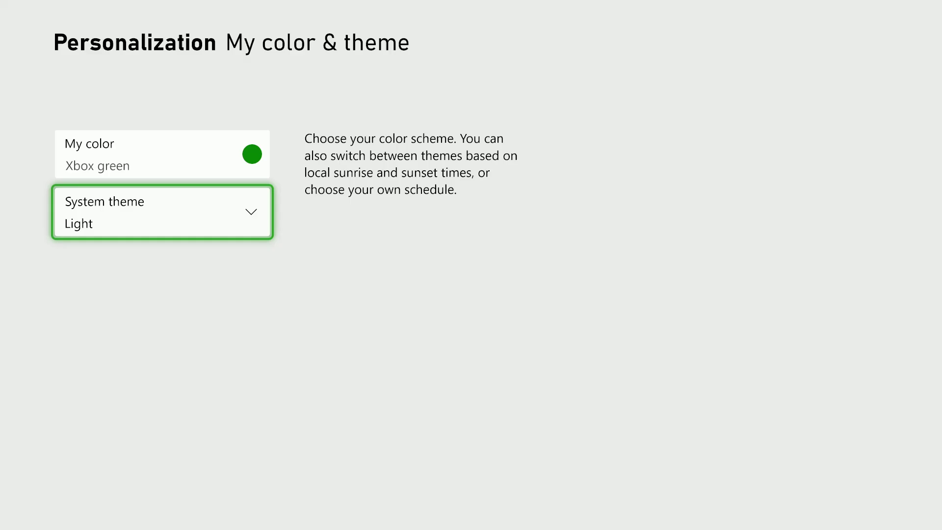
Switch the system theme back to Dark and reopen the theme choices
{"action": "key", "text": "Return"}
{"action": "key", "text": "Up"}
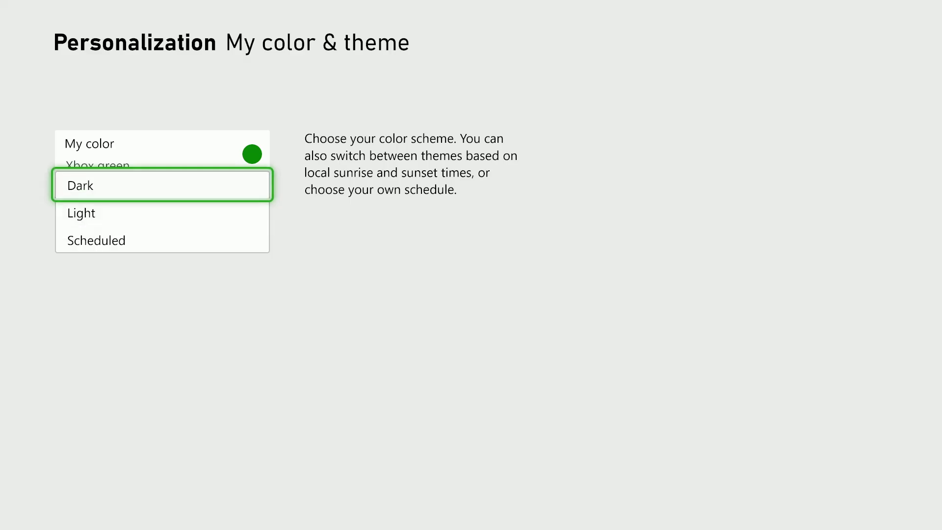
{"action": "key", "text": "Return"}
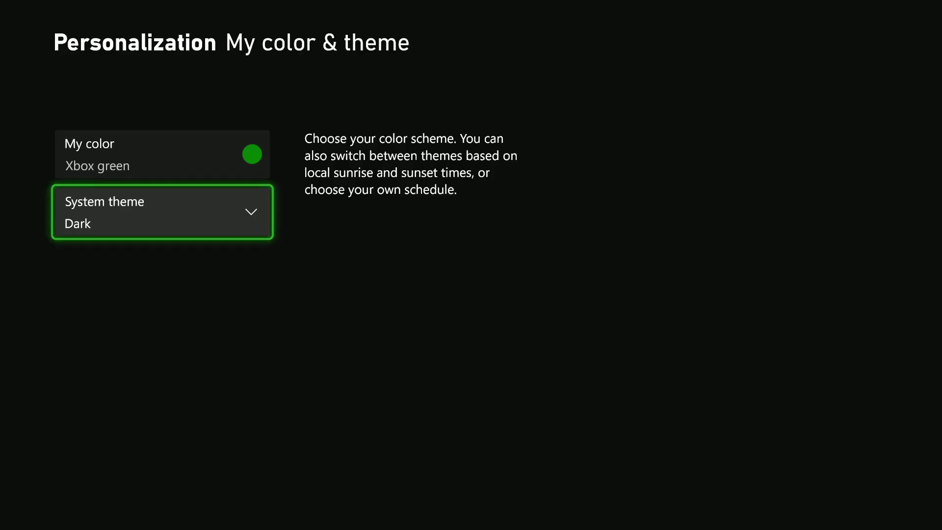
{"action": "key", "text": "Return"}
Set the system theme to Scheduled
{"action": "key", "text": "Down"}
{"action": "key", "text": "Down"}
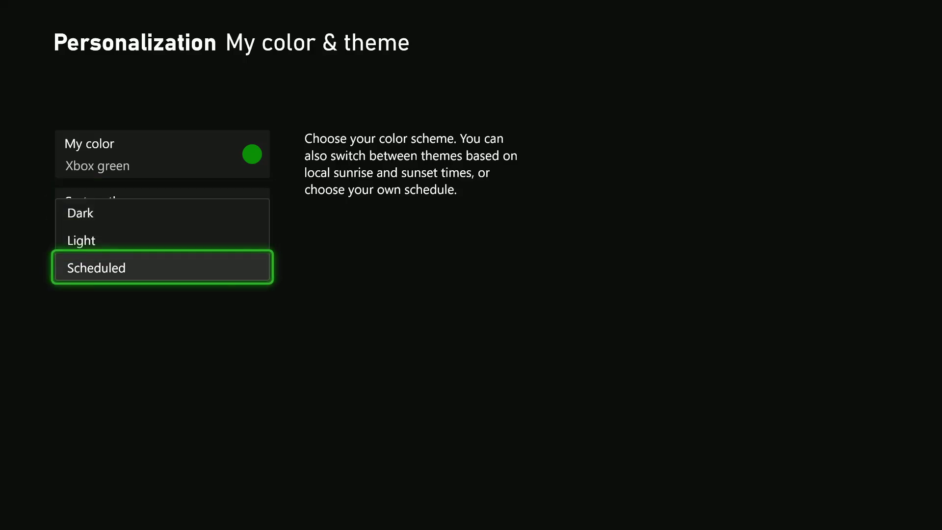
{"action": "key", "text": "Return"}
Review the sunrise/sunset option and the light-theme start and end times (8:00–20:00)
{"action": "key", "text": "Down"}
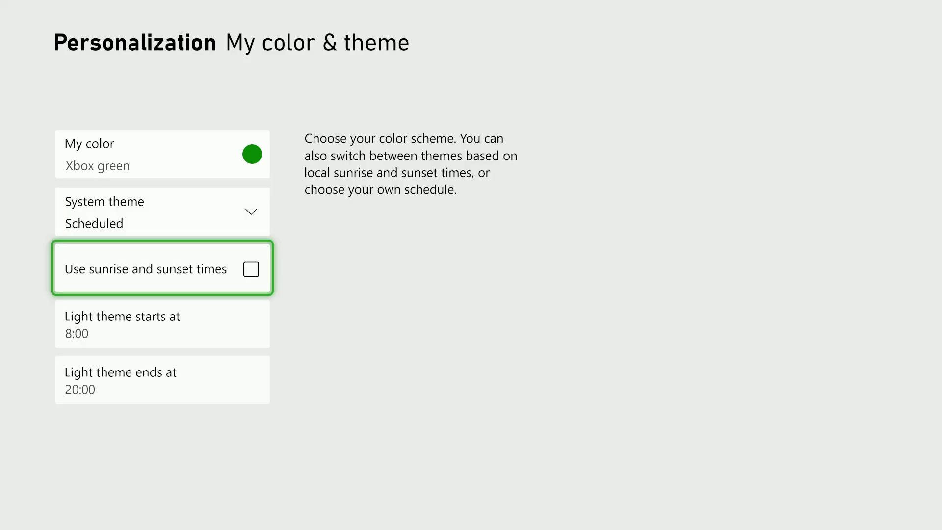
{"action": "key", "text": "Down"}
{"action": "key", "text": "Up"}
{"action": "key", "text": "Down"}
{"action": "key", "text": "Up"}
{"action": "key", "text": "Down"}
{"action": "key", "text": "Down"}
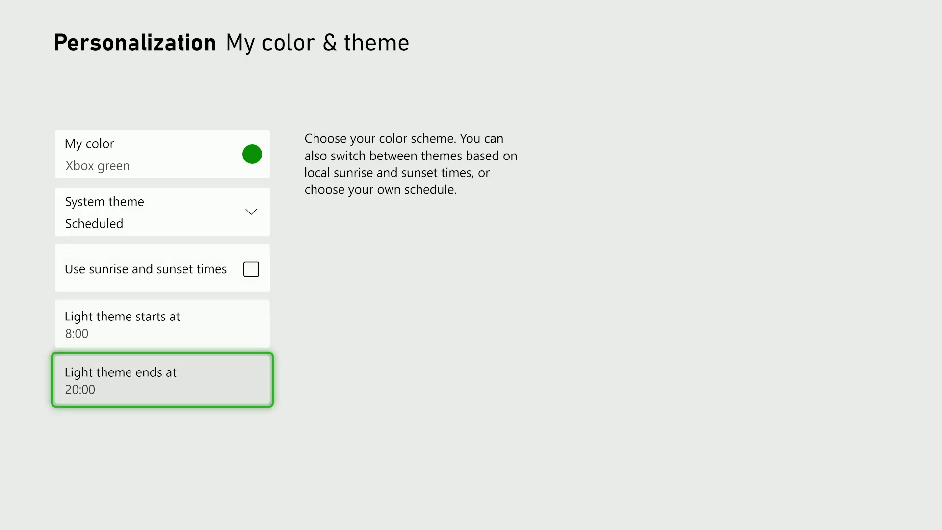
{"action": "key", "text": "Up"}
{"action": "key", "text": "Down"}
{"action": "key", "text": "Up"}
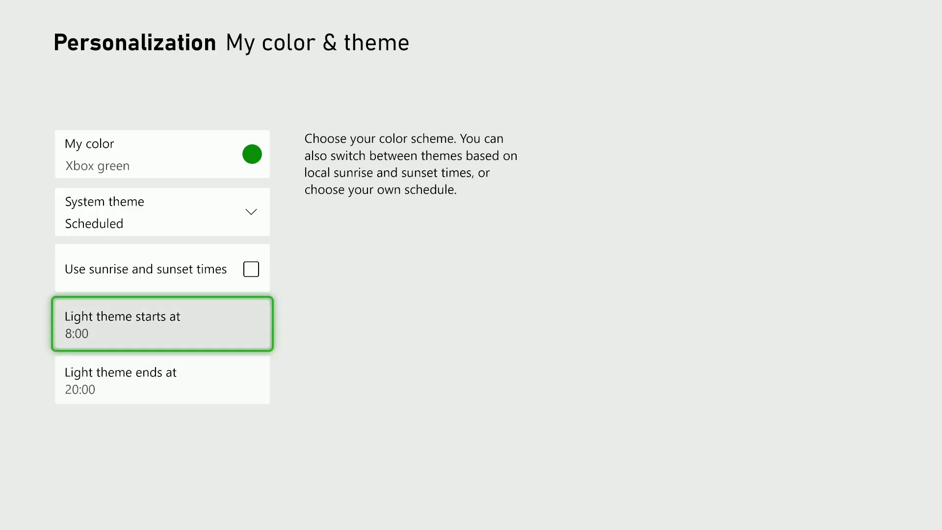
Return the system theme from Scheduled to Dark
{"action": "key", "text": "Up"}
{"action": "key", "text": "Up"}
{"action": "key", "text": "Return"}
{"action": "key", "text": "Up"}
{"action": "key", "text": "Up"}
{"action": "key", "text": "Return"}
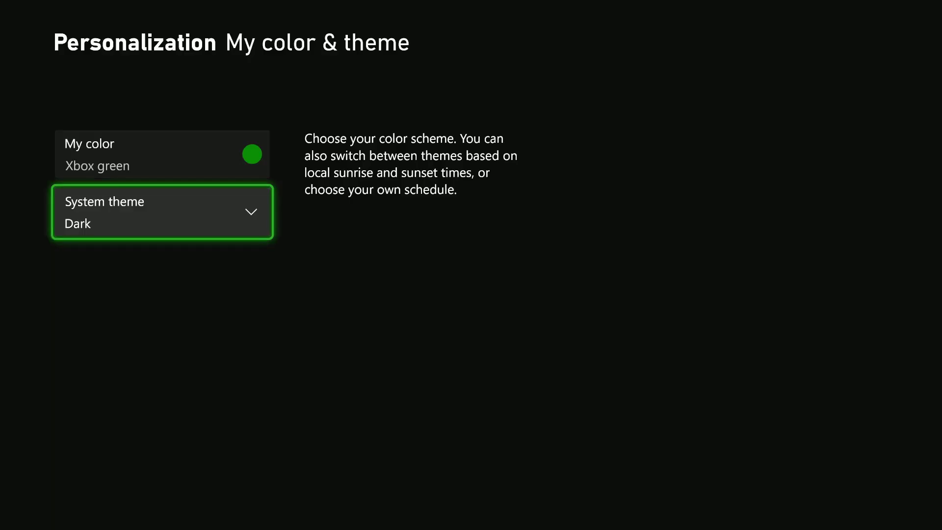
Back out of My color & theme and General, then leave Settings for Home
{"action": "key", "text": "Escape"}
{"action": "key", "text": "Escape"}
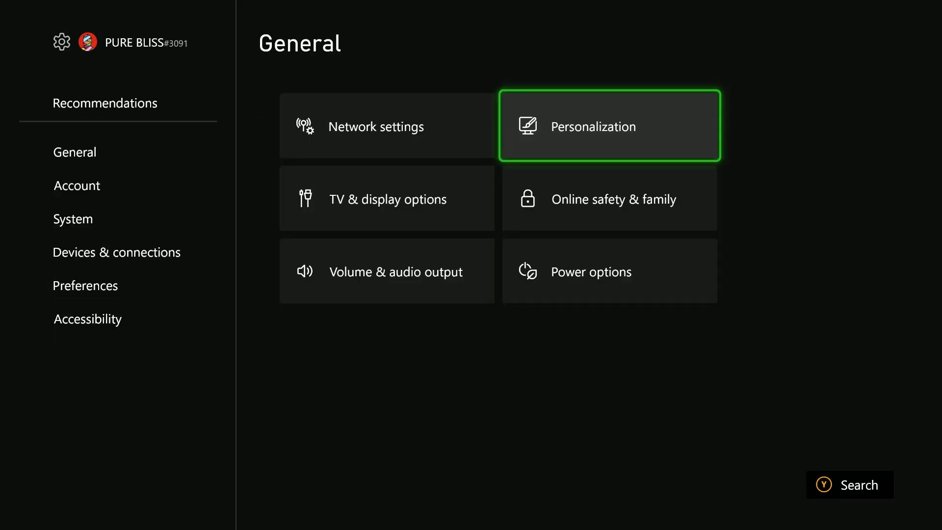
{"action": "key", "text": "Escape"}
{"action": "key", "text": "Left"}
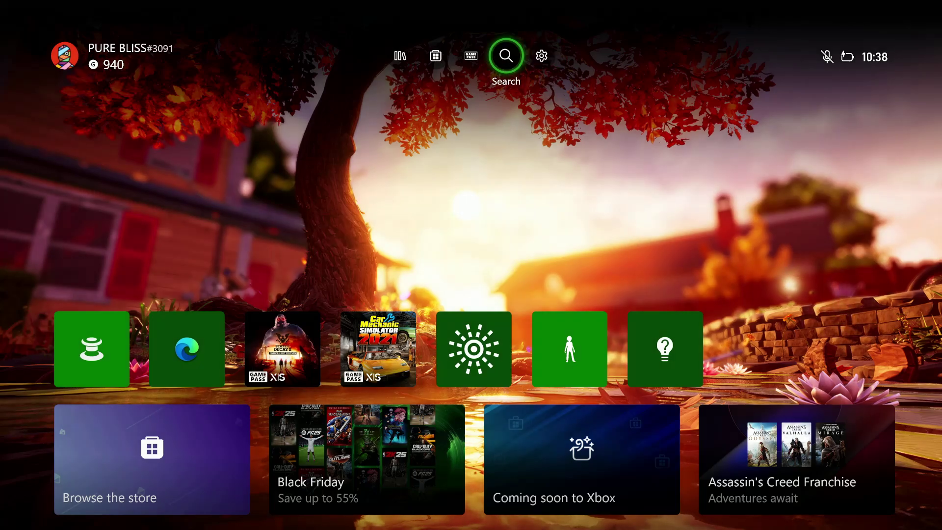